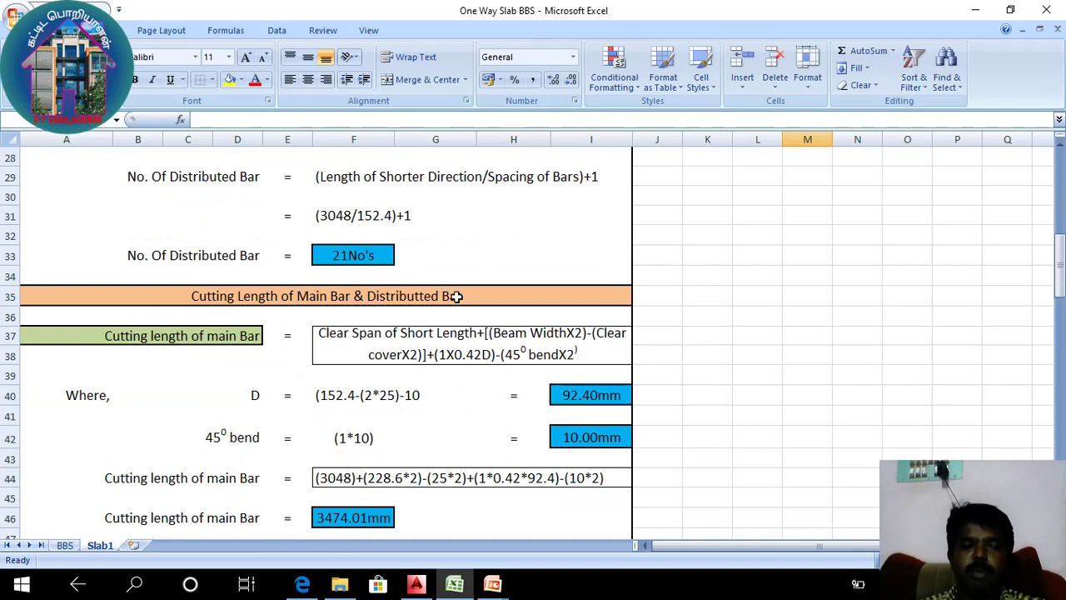
Review the main bar cutting length formula on the Slab1 sheet, returning to Excel from the AutoCAD slab drawing.
{"action": "scroll", "coordinate": [457, 296], "scroll_direction": "down", "scroll_amount": 1}
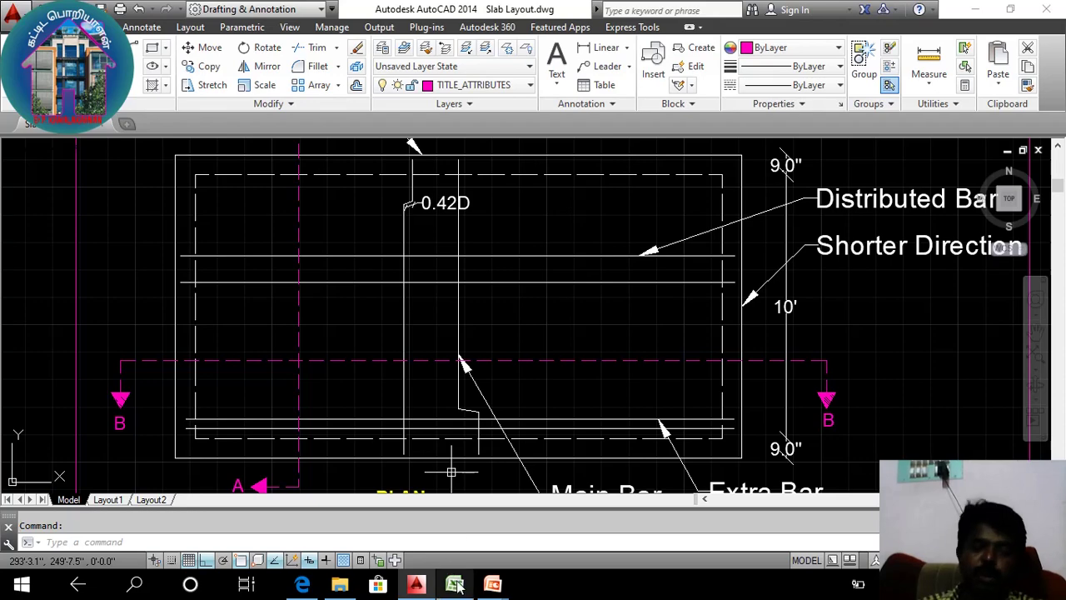
{"action": "mouse_move", "coordinate": [456, 586]}
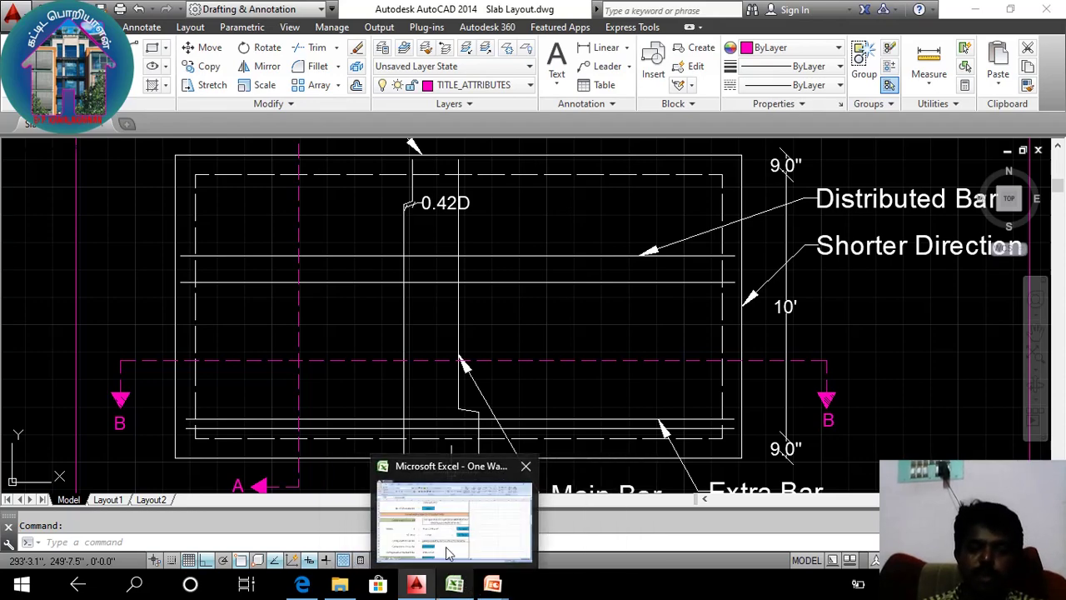
{"action": "left_click", "coordinate": [448, 553]}
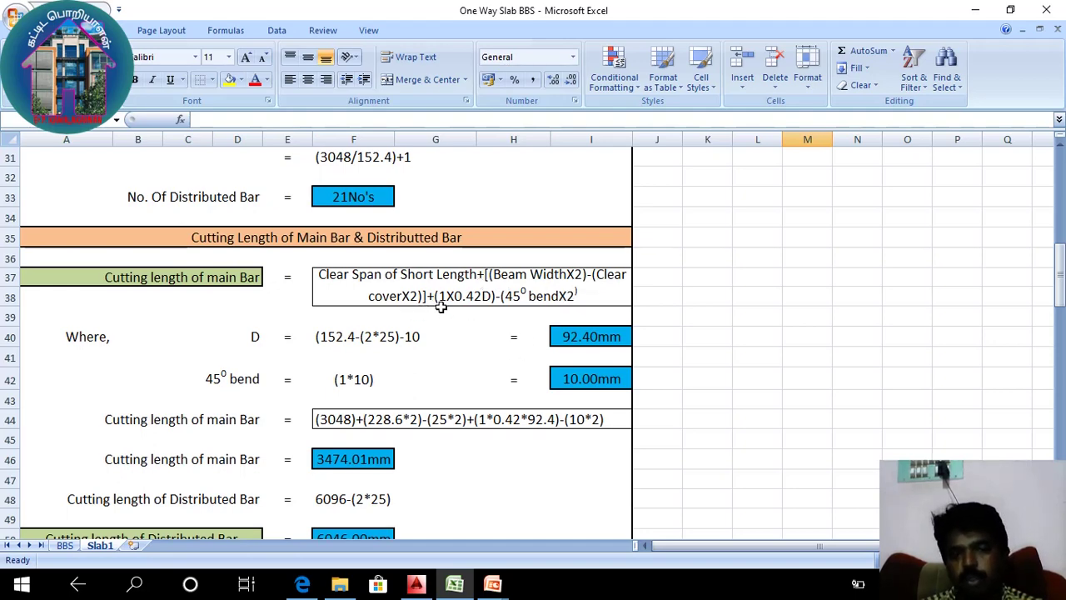
Switch to AutoCAD and examine the main bar's bends in the slab plan, including the 0.42D crank and the bend at the opposite end.
{"action": "left_click", "coordinate": [416, 584]}
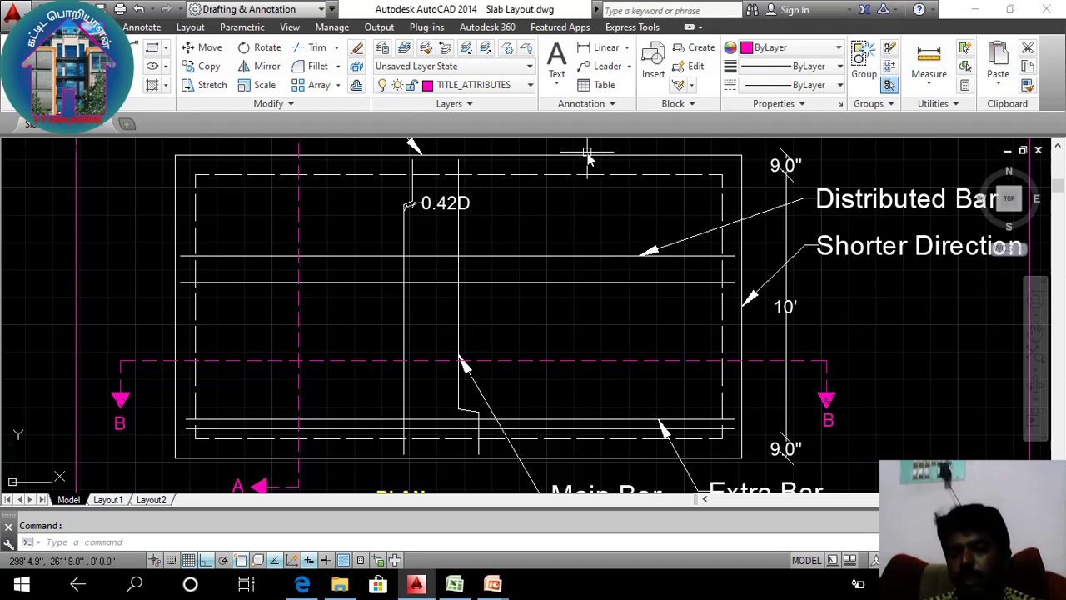
{"action": "scroll", "coordinate": [476, 454], "scroll_direction": "up", "scroll_amount": 6}
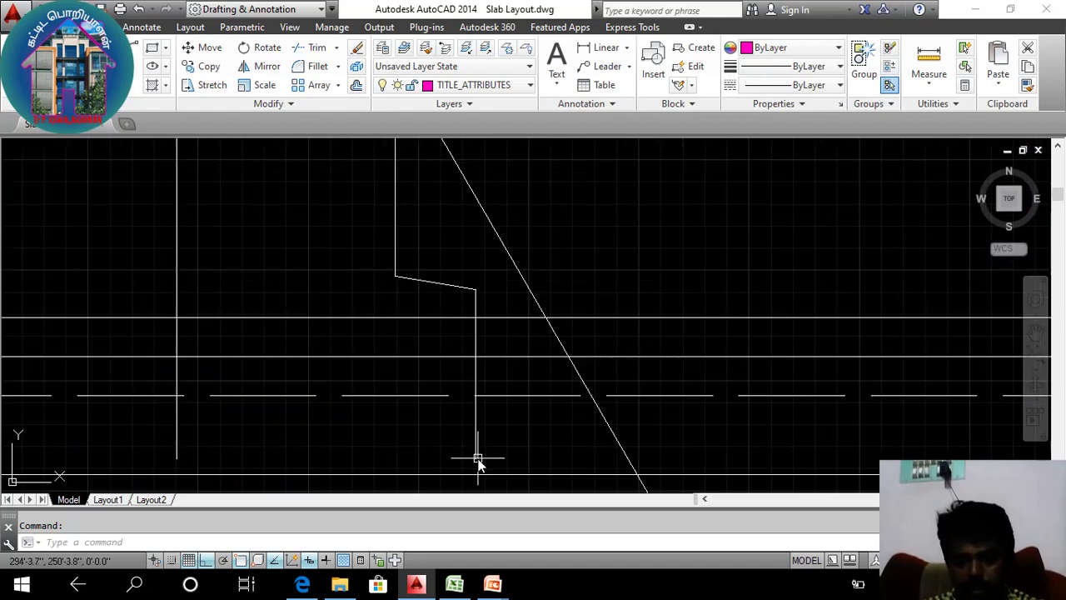
{"action": "scroll", "coordinate": [490, 366], "scroll_direction": "up", "scroll_amount": 8}
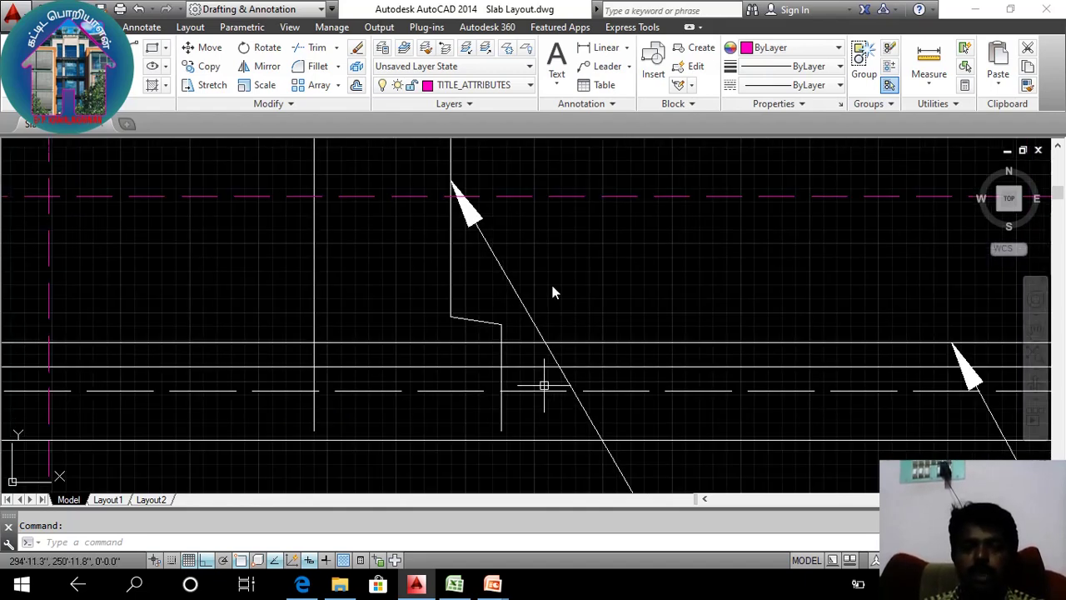
{"action": "scroll", "coordinate": [513, 397], "scroll_direction": "down", "scroll_amount": 6}
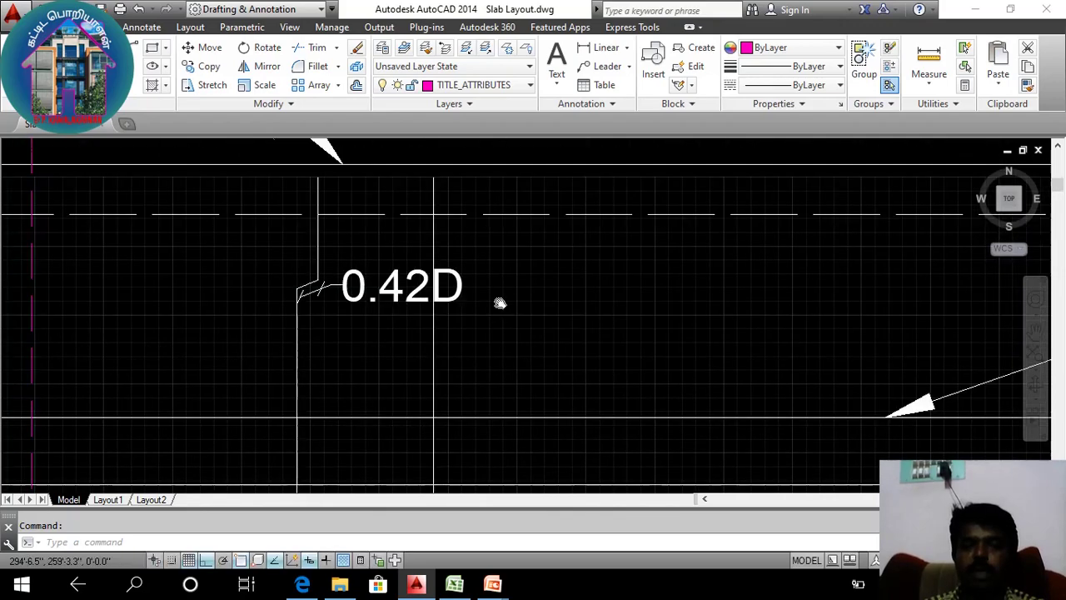
{"action": "left_click_drag", "start_coordinate": [526, 358], "coordinate": [469, 206]}
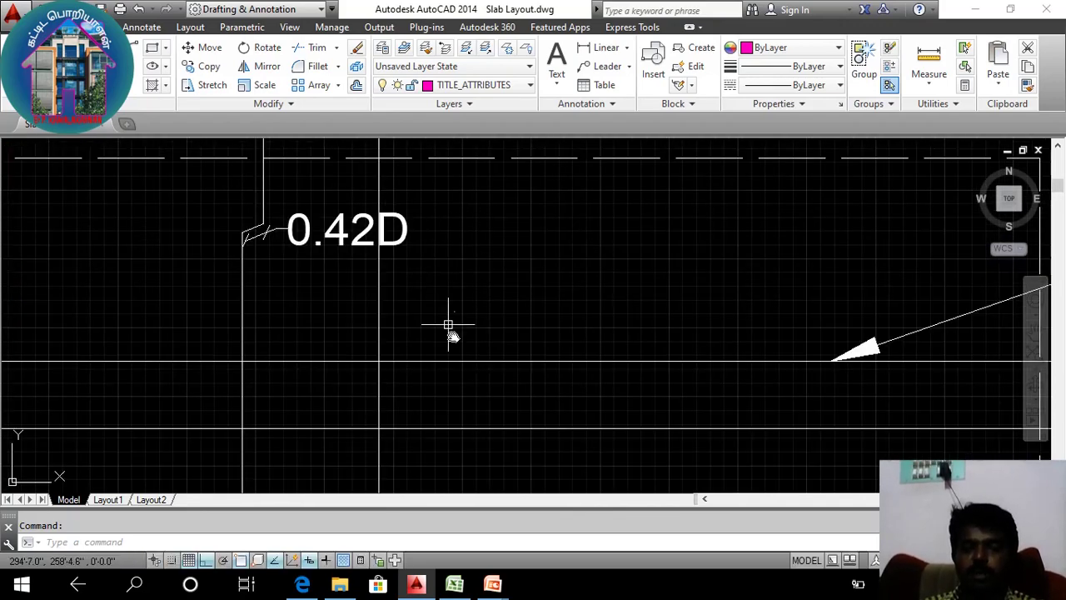
{"action": "scroll", "coordinate": [449, 324], "scroll_direction": "down", "scroll_amount": 2}
{"action": "left_click_drag", "start_coordinate": [430, 413], "coordinate": [447, 293]}
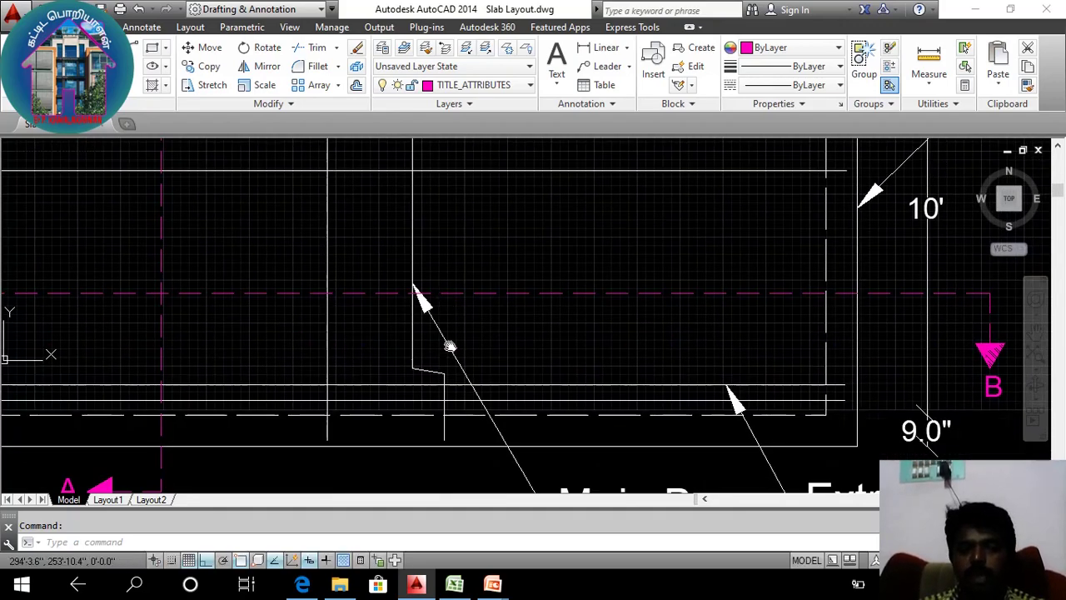
{"action": "scroll", "coordinate": [450, 402], "scroll_direction": "up", "scroll_amount": 2}
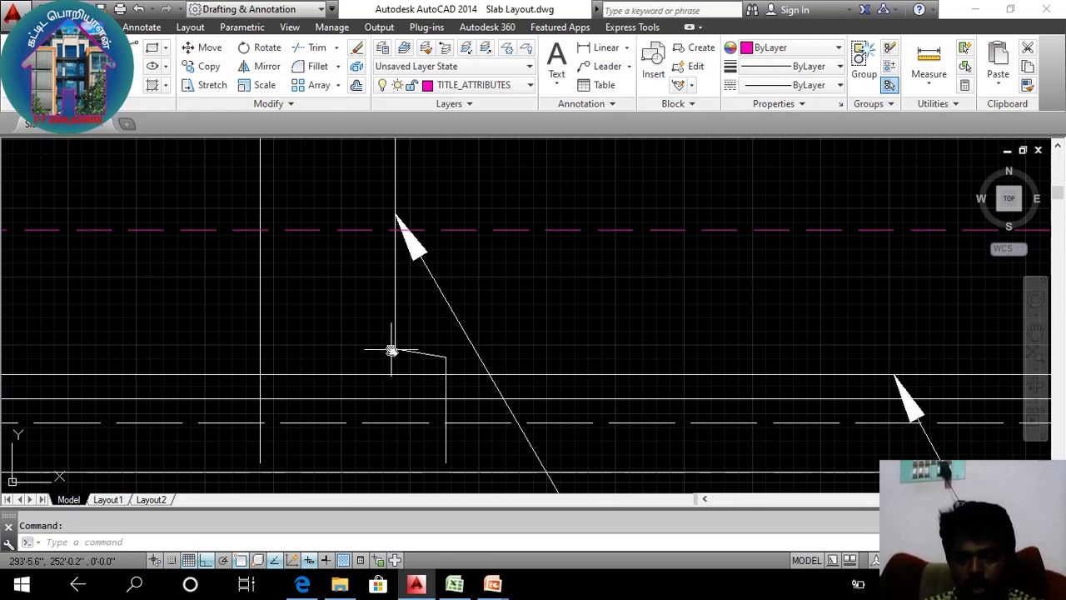
{"action": "scroll", "coordinate": [420, 353], "scroll_direction": "up", "scroll_amount": 3}
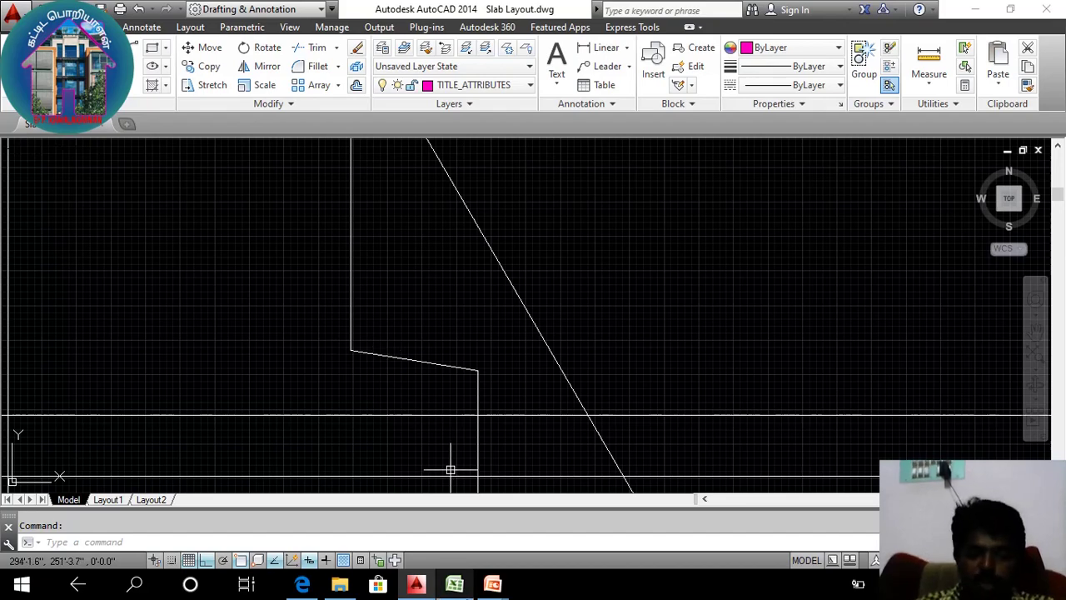
Check the main bar formula in Excel, and measure the horizontal distance across the main bar's bend in the AutoCAD plan without placing a dimension.
{"action": "mouse_move", "coordinate": [457, 593]}
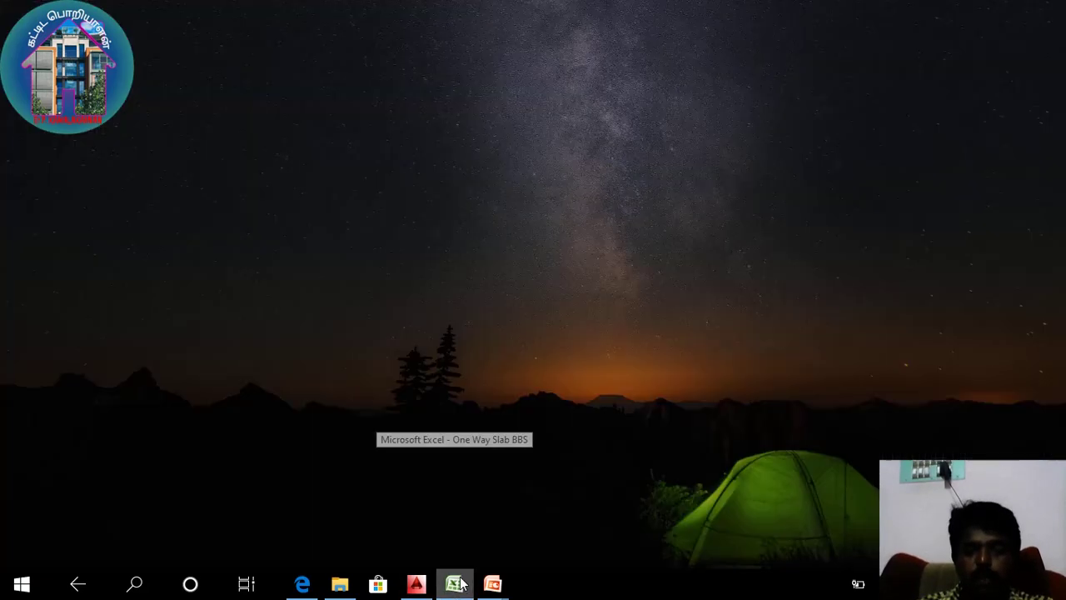
{"action": "left_click", "coordinate": [454, 508]}
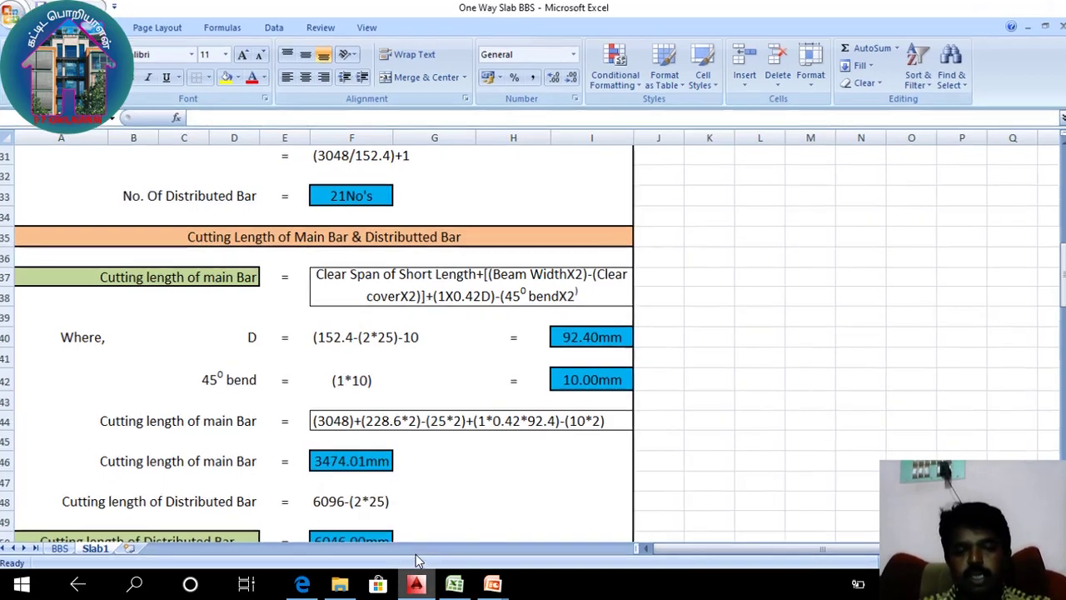
{"action": "left_click", "coordinate": [417, 575]}
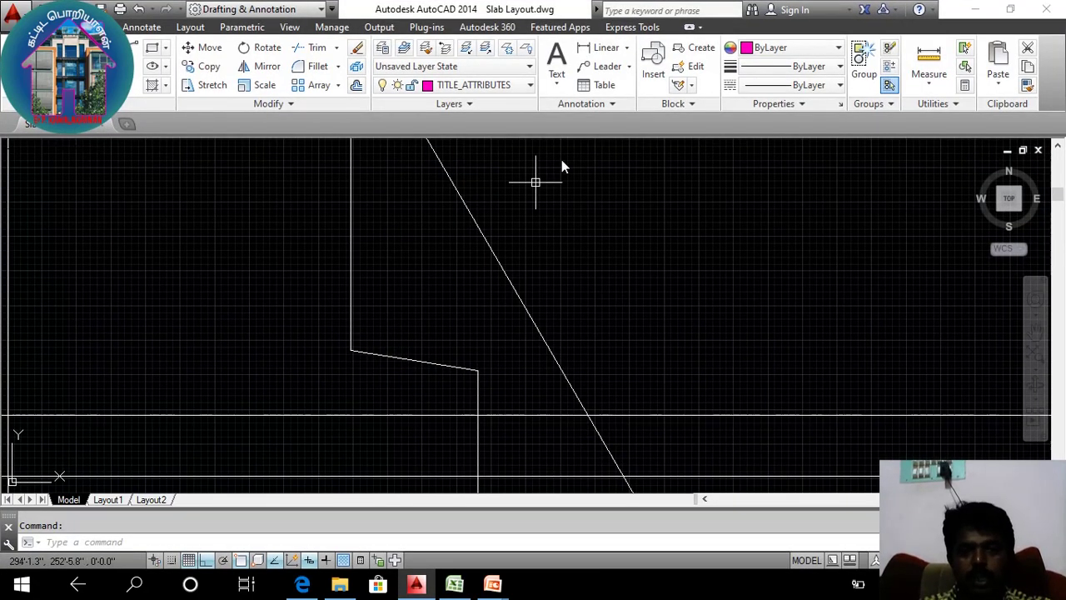
{"action": "left_click", "coordinate": [351, 351]}
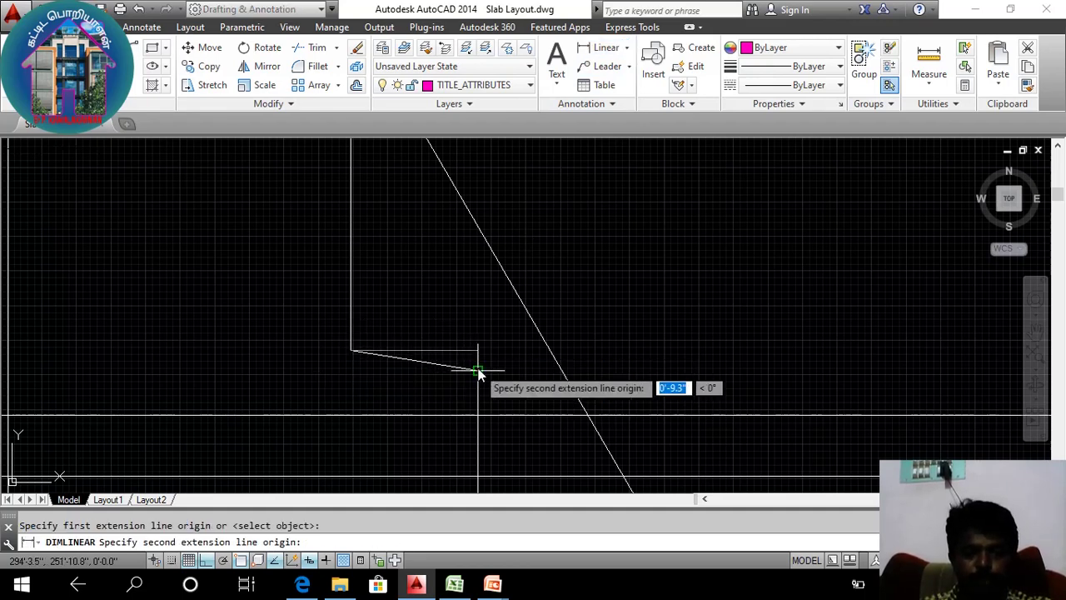
{"action": "left_click", "coordinate": [475, 369]}
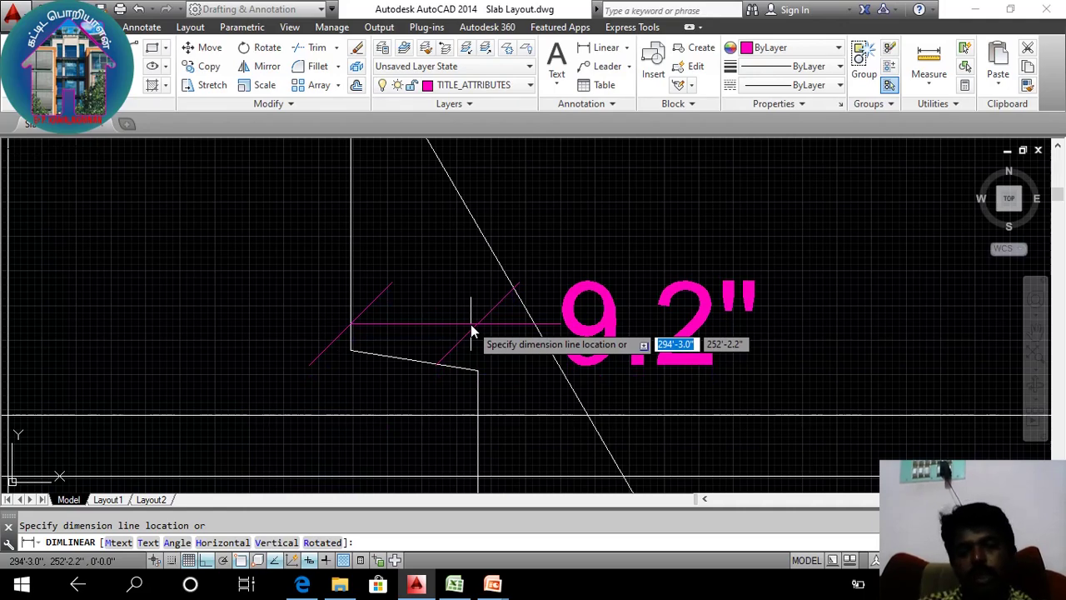
{"action": "key", "text": "Escape"}
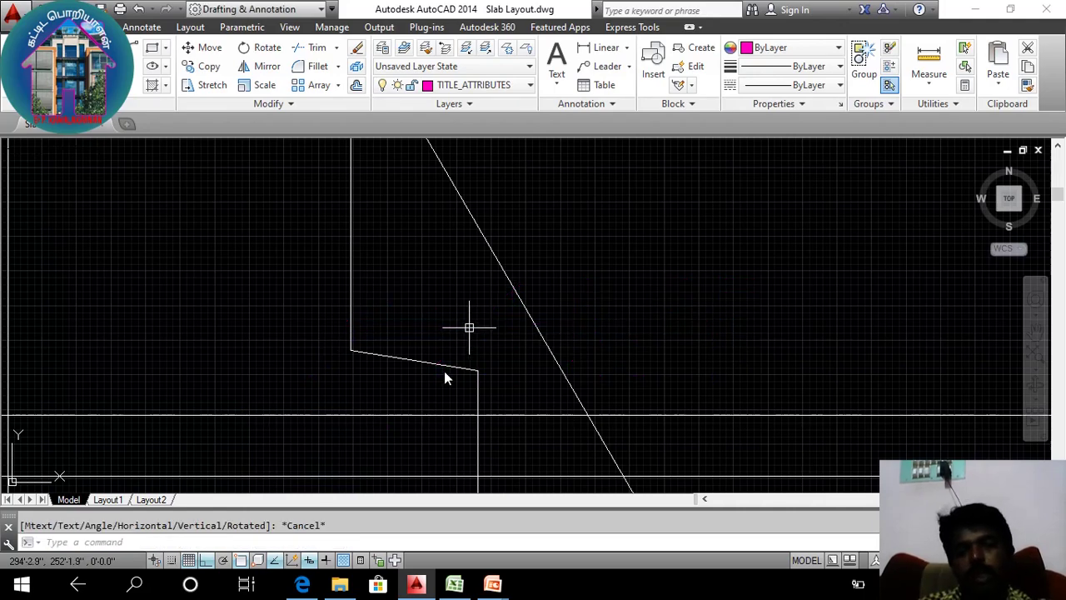
Switch to Excel and review the calculation that substitutes values into the main bar cutting length formula.
{"action": "left_click", "coordinate": [454, 583]}
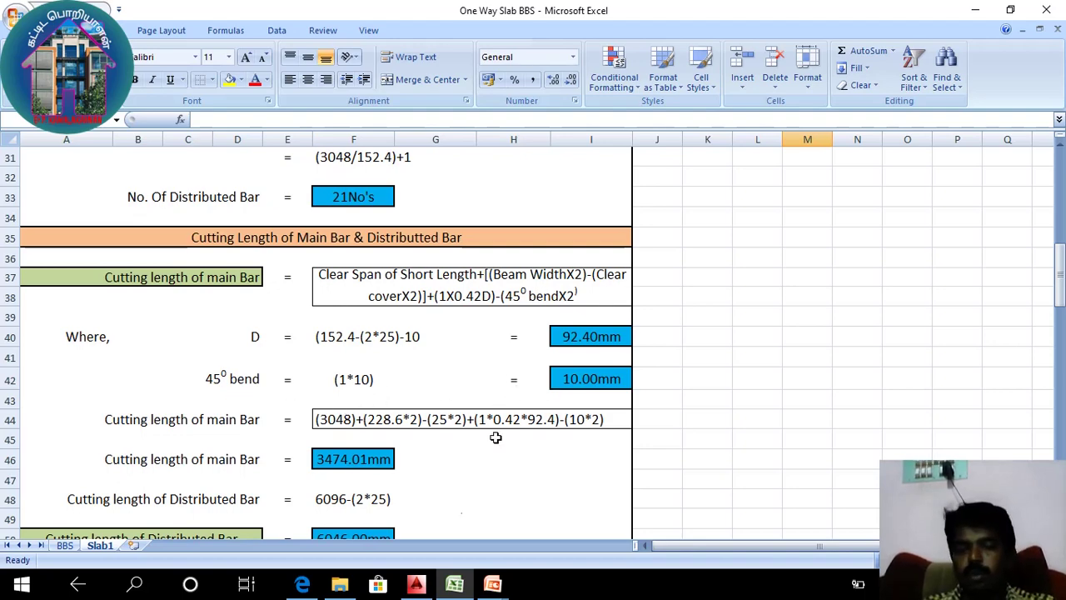
{"action": "left_click", "coordinate": [416, 583]}
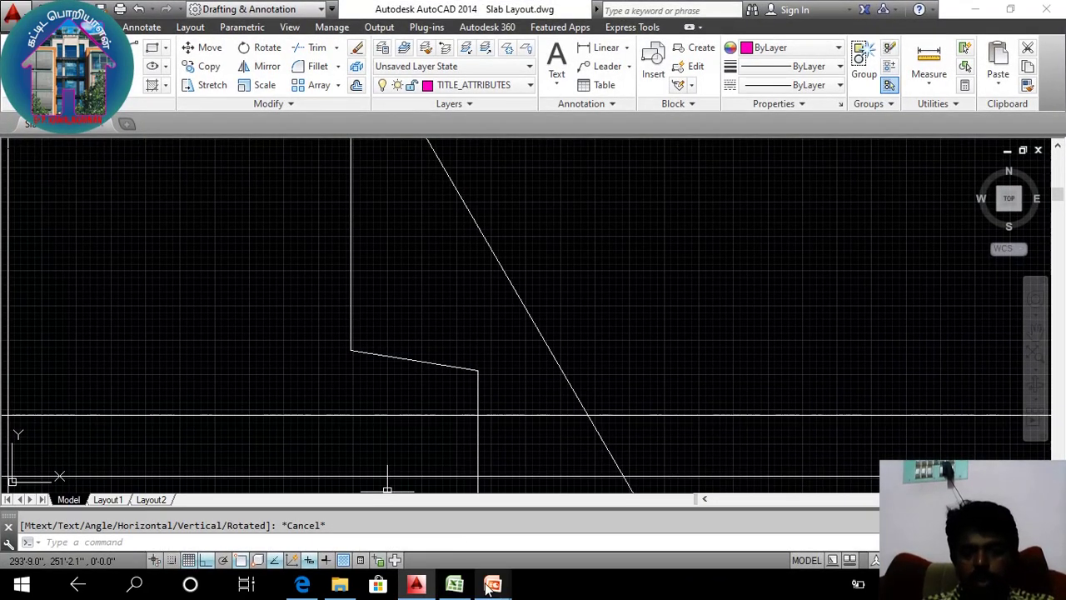
{"action": "mouse_move", "coordinate": [491, 587]}
{"action": "left_click", "coordinate": [454, 585]}
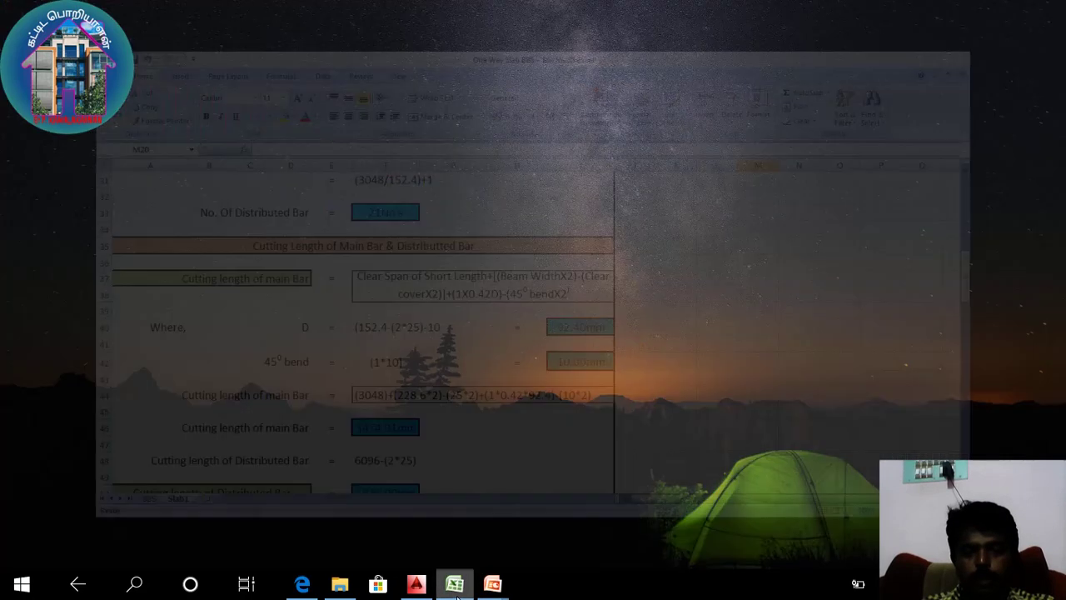
{"action": "scroll", "coordinate": [459, 389], "scroll_direction": "down", "scroll_amount": 1}
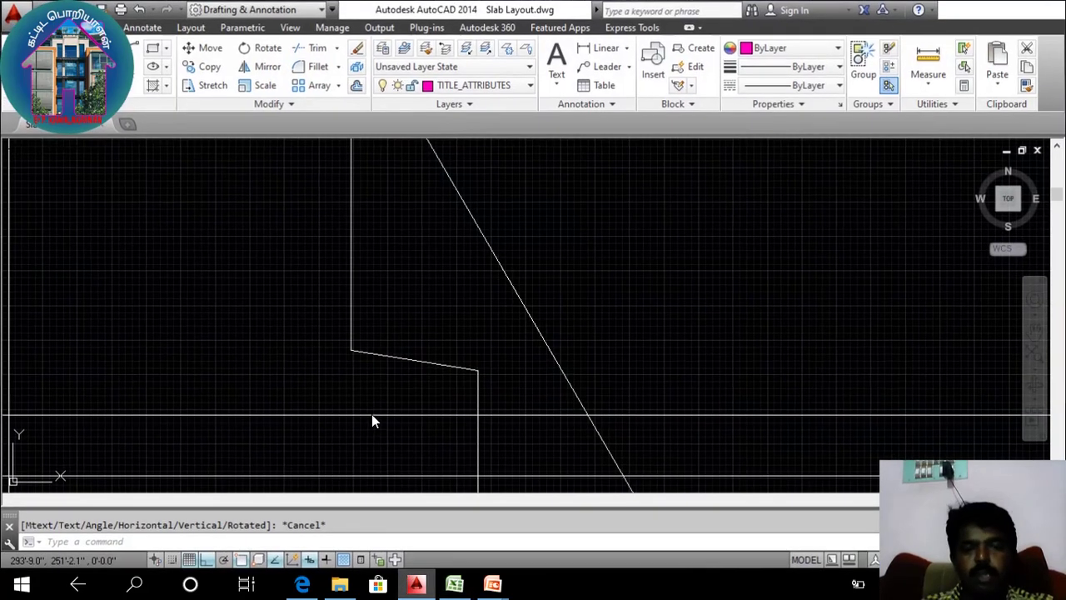
Compare the distributed bar in the AutoCAD slab plan with its cutting length calculation in Excel.
{"action": "scroll", "coordinate": [371, 414], "scroll_direction": "down", "scroll_amount": 2}
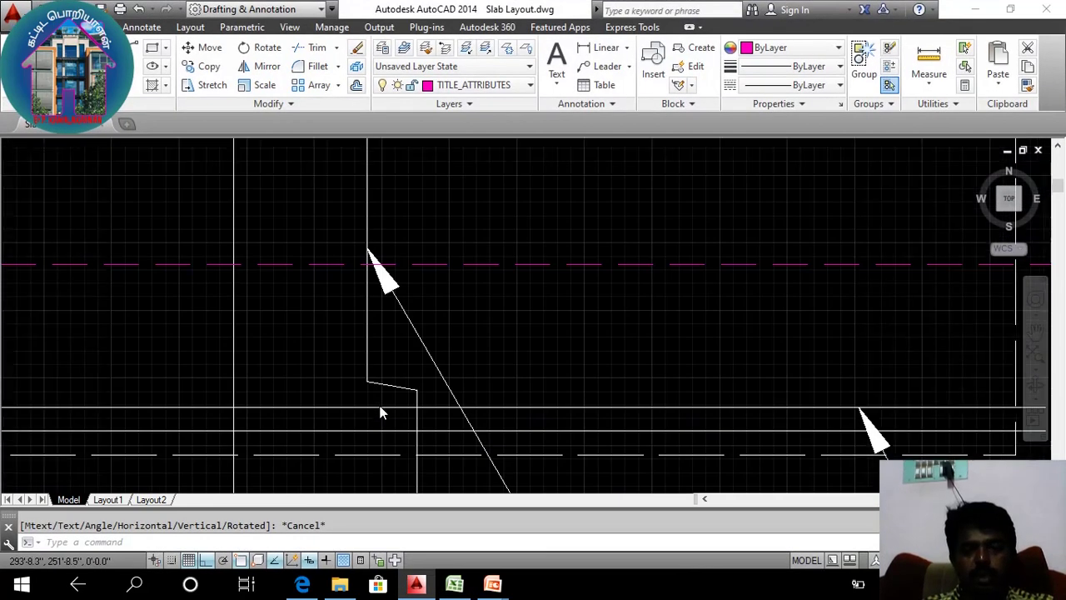
{"action": "scroll", "coordinate": [380, 413], "scroll_direction": "down", "scroll_amount": 3}
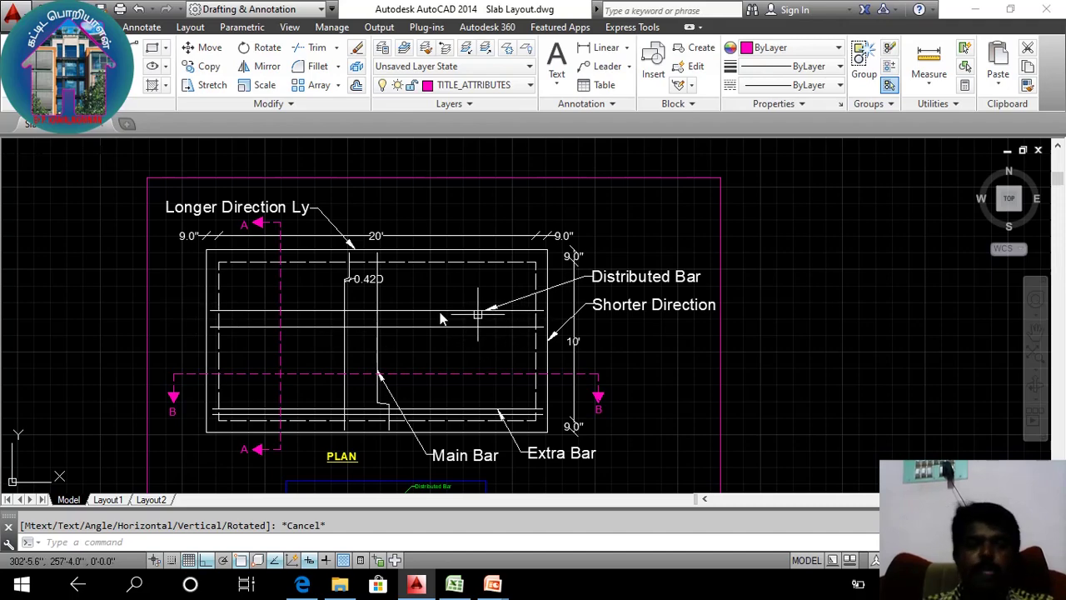
{"action": "left_click", "coordinate": [456, 585]}
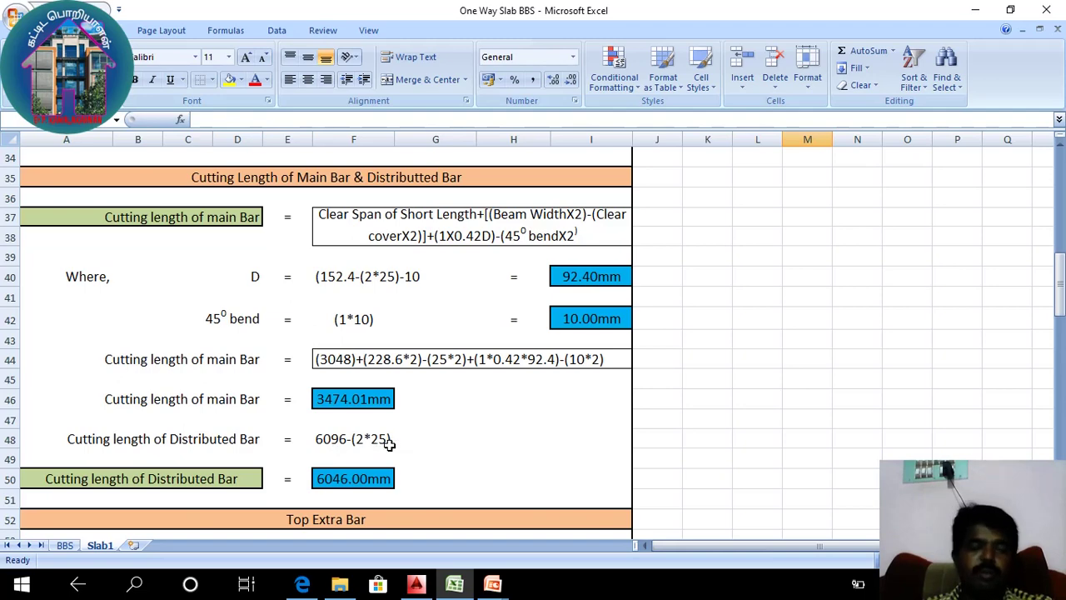
{"action": "scroll", "coordinate": [389, 446], "scroll_direction": "down", "scroll_amount": 1}
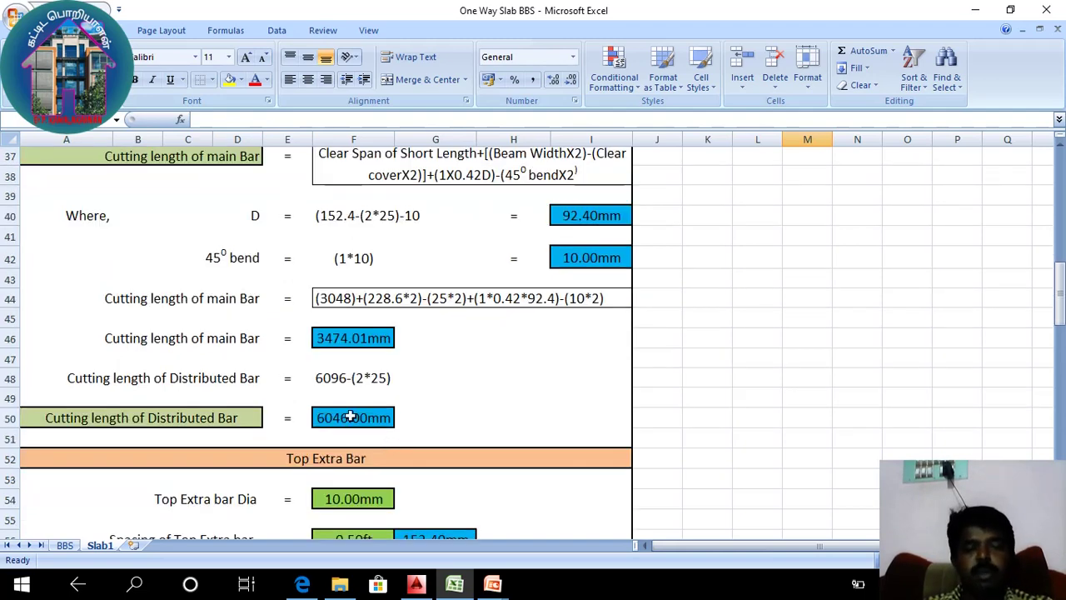
{"action": "scroll", "coordinate": [333, 433], "scroll_direction": "down", "scroll_amount": 1}
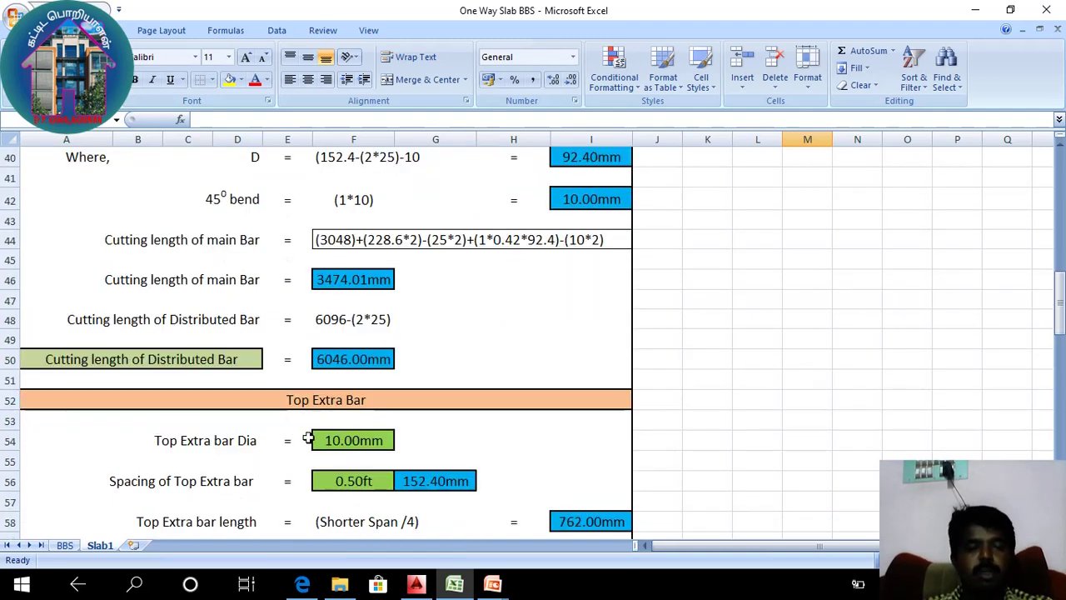
Recheck the cutting length section of the sheet and read through the Top Extra Bar diameter, spacing and length entries.
{"action": "scroll", "coordinate": [291, 438], "scroll_direction": "up", "scroll_amount": 3}
{"action": "scroll", "coordinate": [290, 436], "scroll_direction": "up", "scroll_amount": 1}
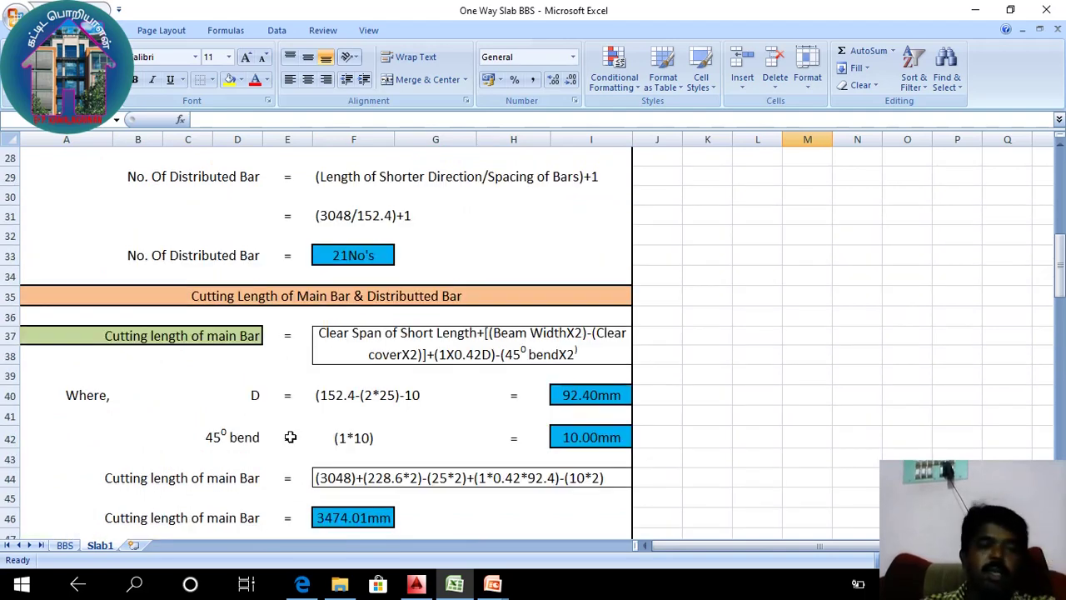
{"action": "scroll", "coordinate": [290, 436], "scroll_direction": "down", "scroll_amount": 2}
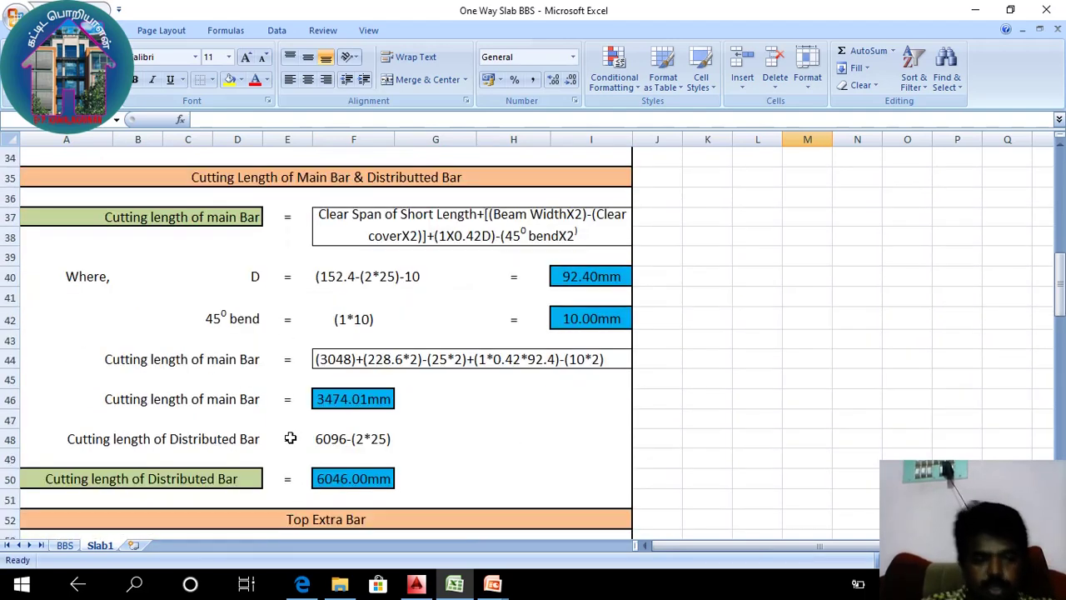
{"action": "scroll", "coordinate": [289, 437], "scroll_direction": "down", "scroll_amount": 2}
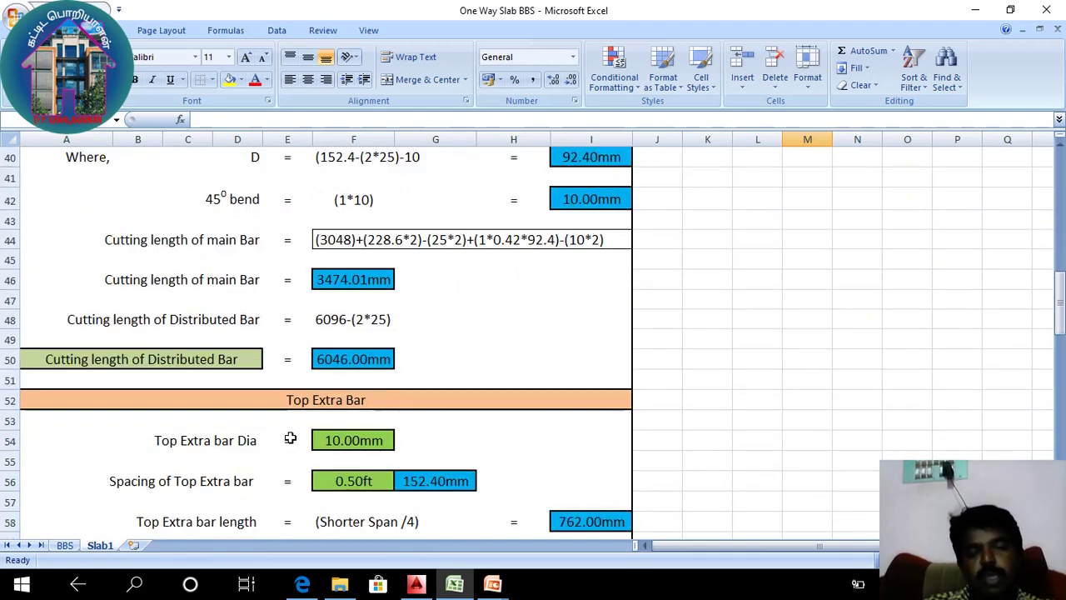
{"action": "scroll", "coordinate": [290, 437], "scroll_direction": "down", "scroll_amount": 1}
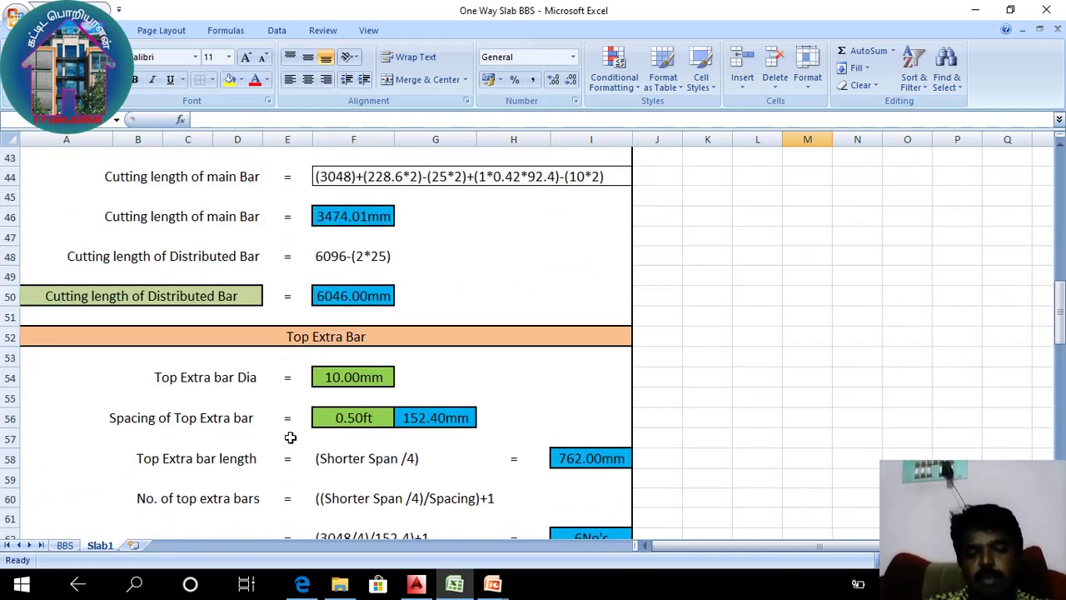
Switch to AutoCAD and examine the extra bars in the slab plan and in the cross-section at 'AA'.
{"action": "left_click", "coordinate": [417, 586]}
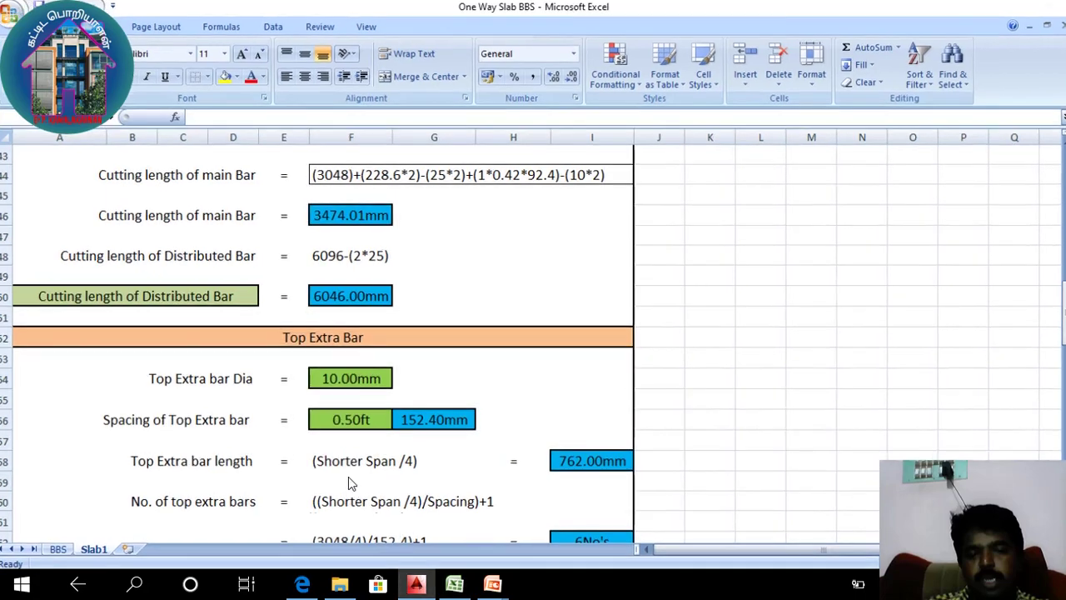
{"action": "scroll", "coordinate": [371, 327], "scroll_direction": "down", "scroll_amount": 1}
{"action": "scroll", "coordinate": [371, 327], "scroll_direction": "down", "scroll_amount": 1}
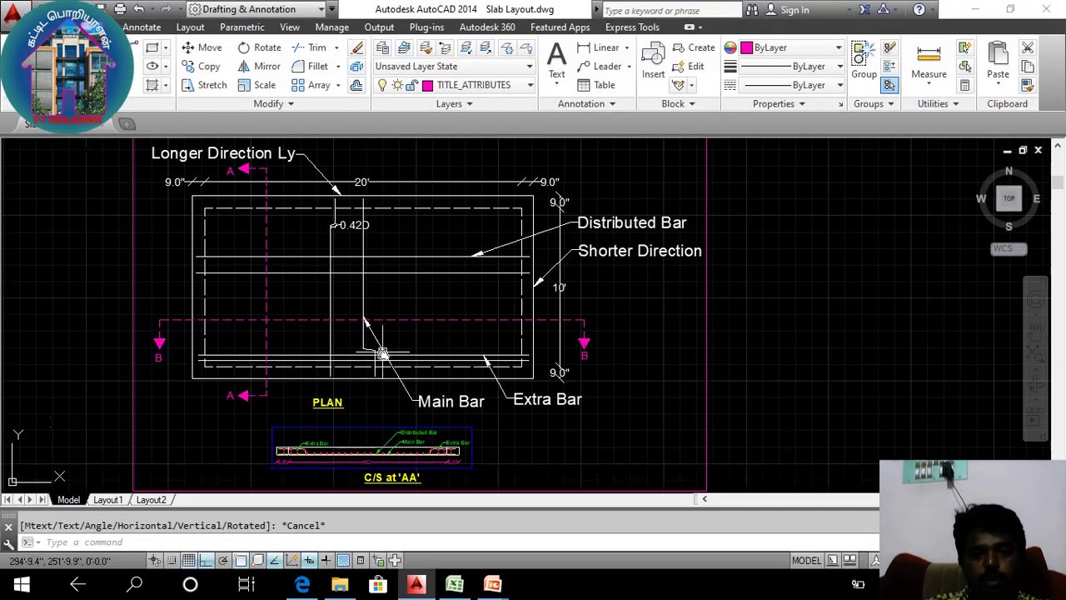
{"action": "scroll", "coordinate": [366, 326], "scroll_direction": "up", "scroll_amount": 6}
{"action": "left_click_drag", "start_coordinate": [357, 326], "coordinate": [255, 292]}
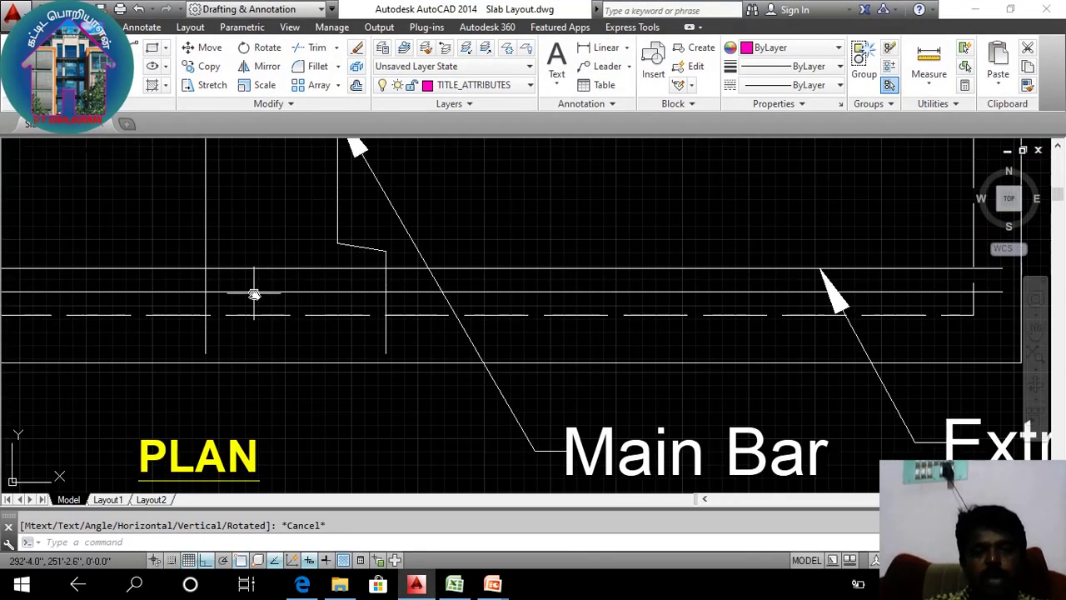
{"action": "left_click_drag", "start_coordinate": [406, 413], "coordinate": [395, 222]}
{"action": "scroll", "coordinate": [395, 223], "scroll_direction": "down", "scroll_amount": 3}
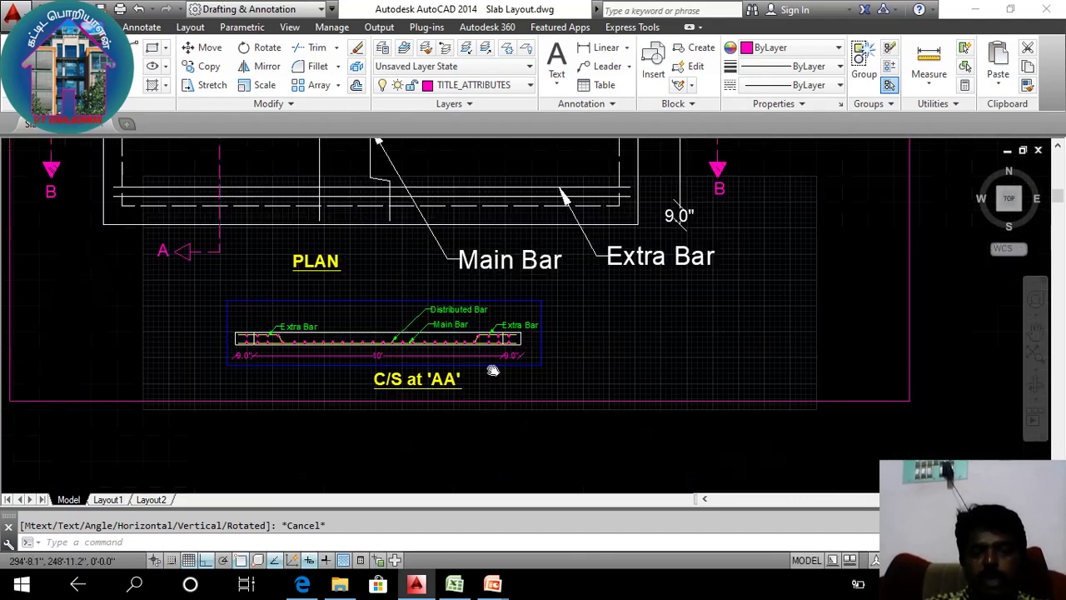
{"action": "scroll", "coordinate": [505, 334], "scroll_direction": "up", "scroll_amount": 5}
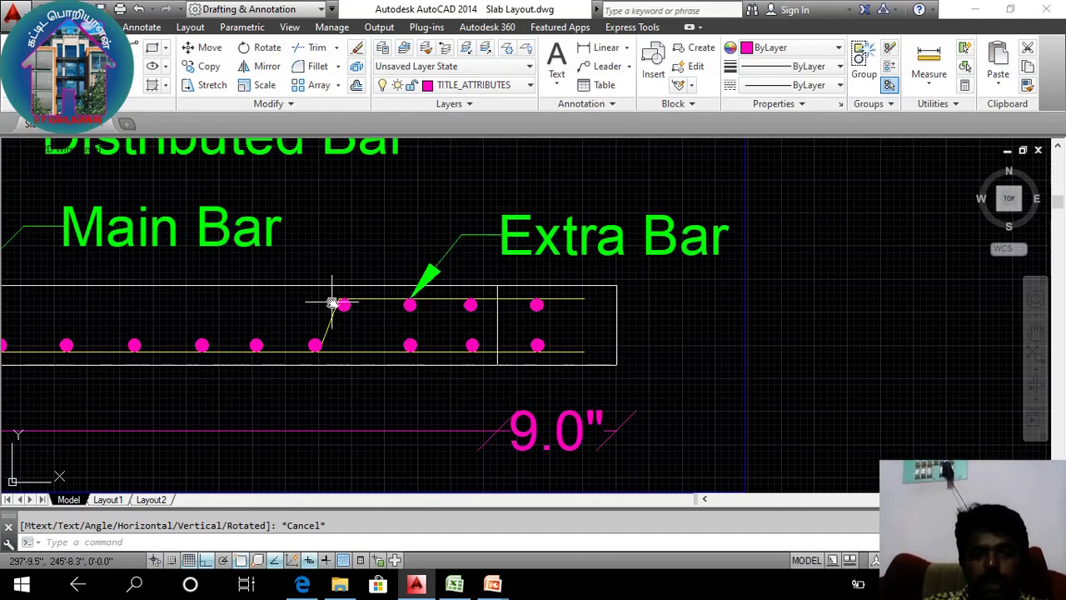
Follow the main bar along the slab cross-section and inspect the extra bars above the support at the opposite end.
{"action": "left_click_drag", "start_coordinate": [479, 315], "coordinate": [1038, 280]}
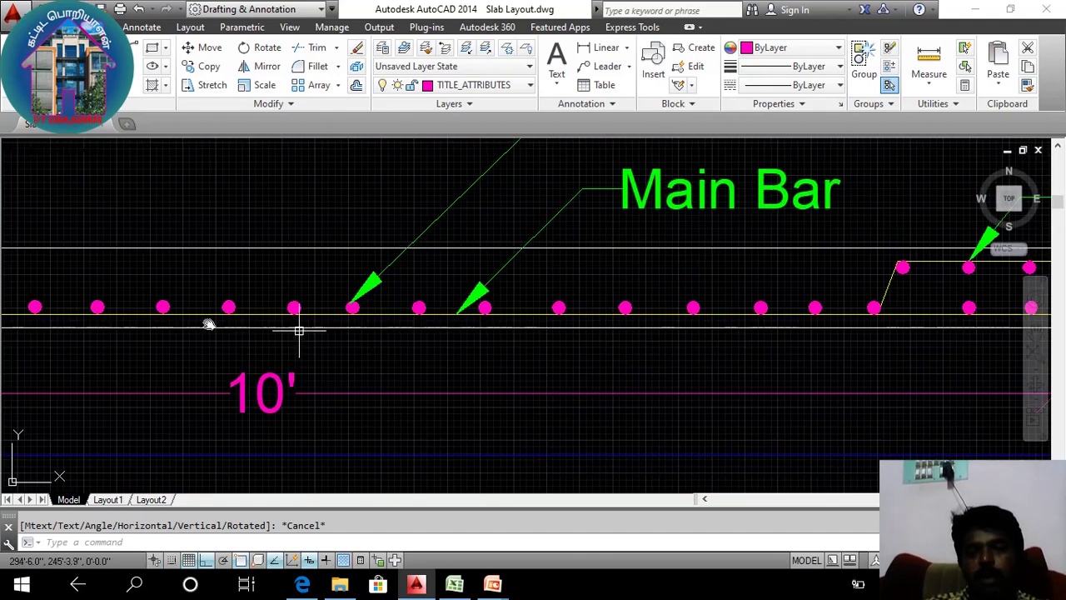
{"action": "left_click_drag", "start_coordinate": [199, 324], "coordinate": [581, 373]}
{"action": "left_click_drag", "start_coordinate": [70, 296], "coordinate": [536, 292]}
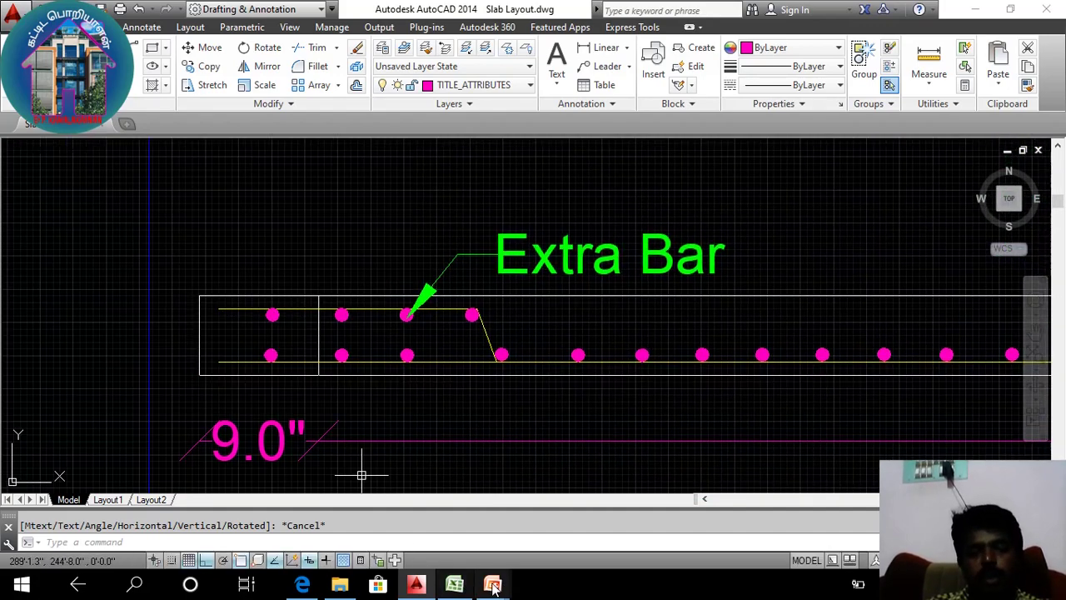
Switch to Excel and review the Top Extra Bar calculations for bar length, number of bars for two sides and cutting length.
{"action": "mouse_move", "coordinate": [440, 588]}
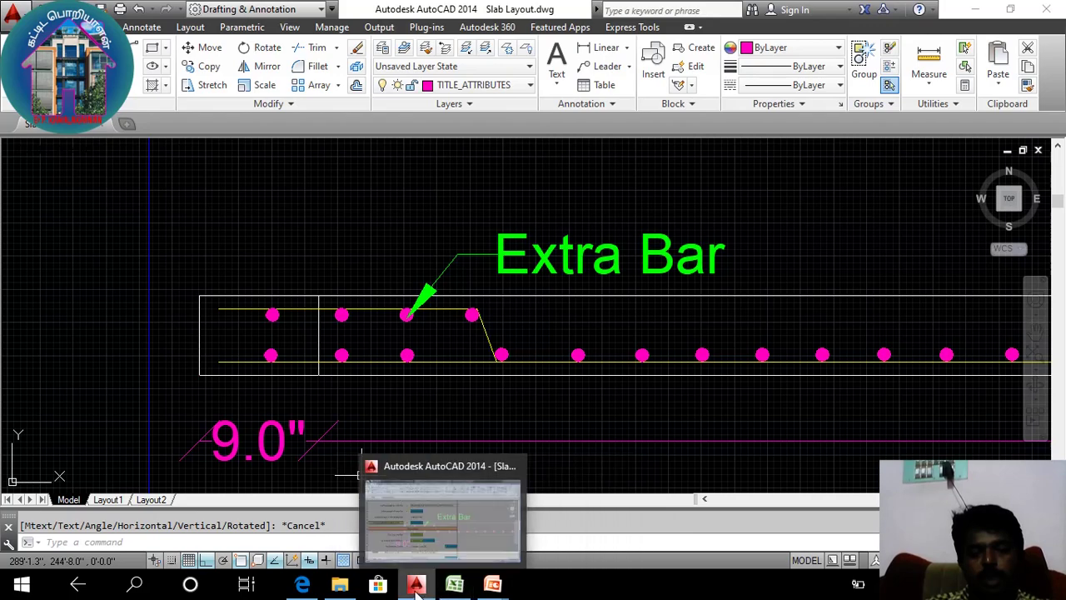
{"action": "left_click", "coordinate": [457, 534]}
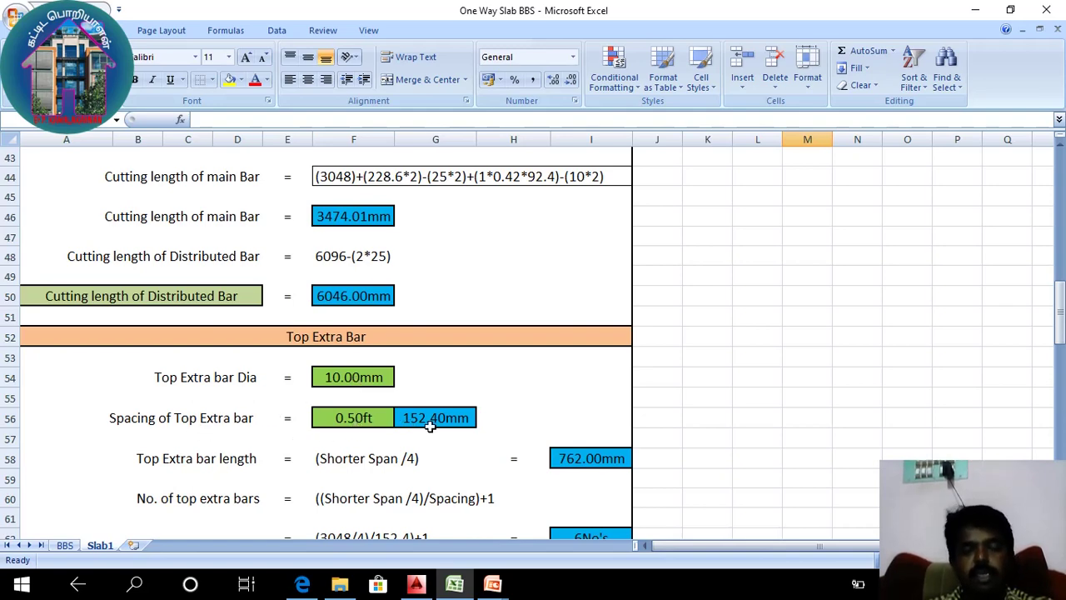
{"action": "scroll", "coordinate": [430, 429], "scroll_direction": "down", "scroll_amount": 1}
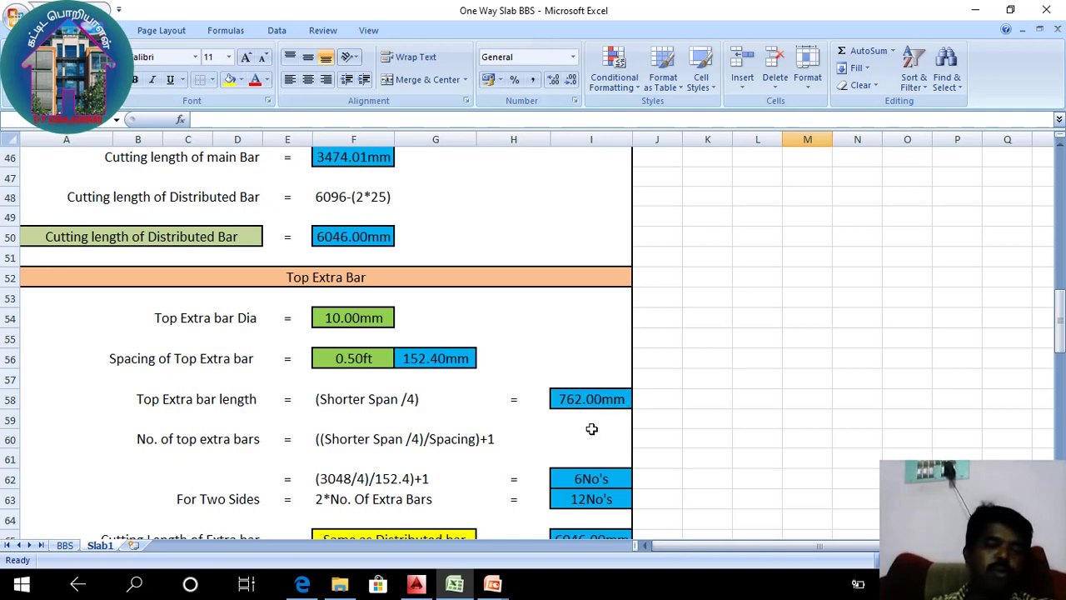
{"action": "scroll", "coordinate": [407, 425], "scroll_direction": "down", "scroll_amount": 1}
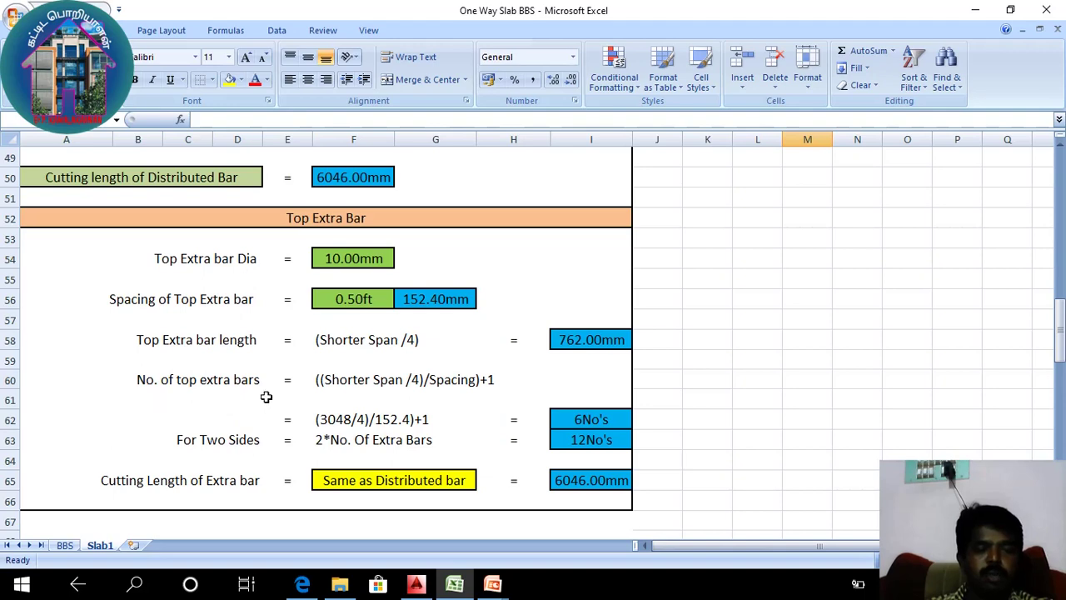